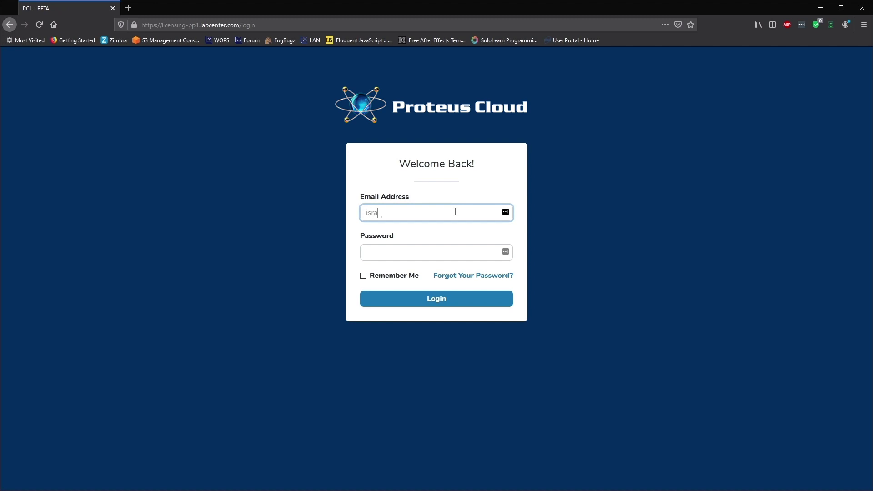
Enter the account password and log in to reach the PCL Dashboard
key(Tab)
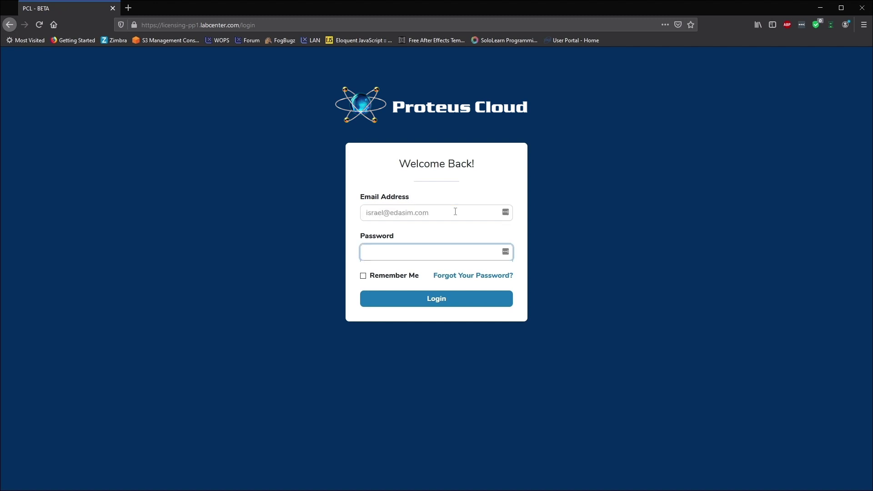
text(•••••••)
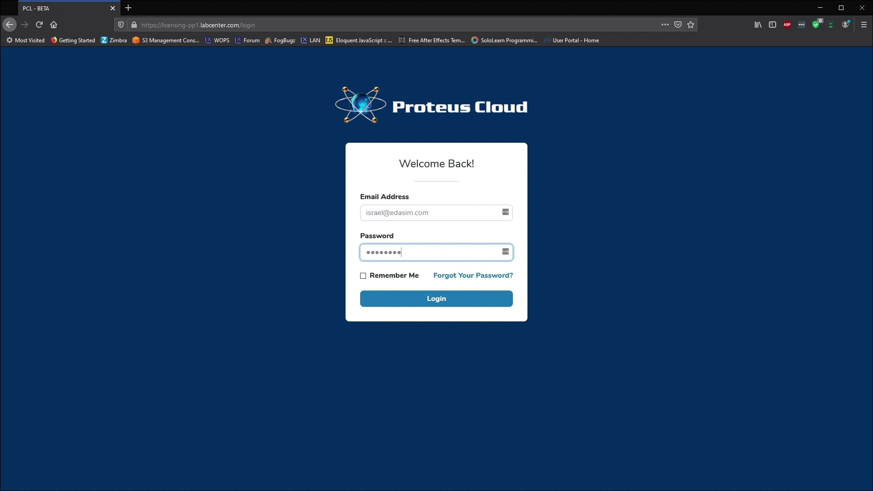
text(•)
key(Return)
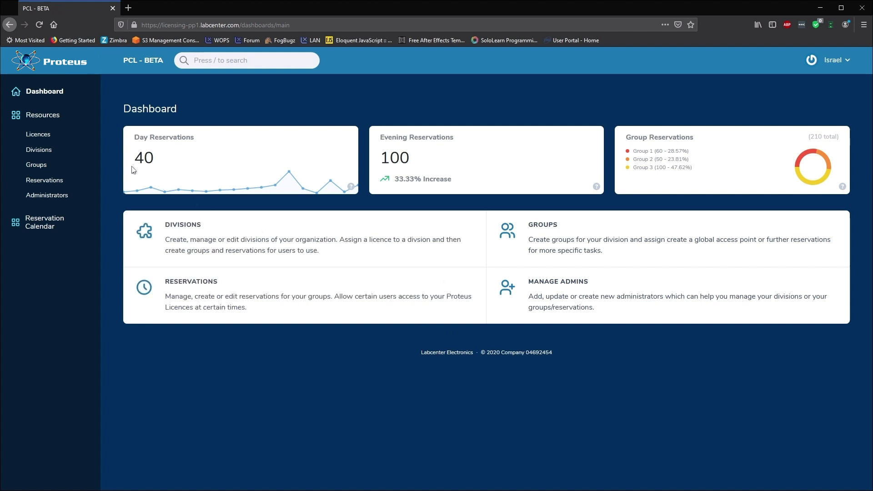
click(45, 139)
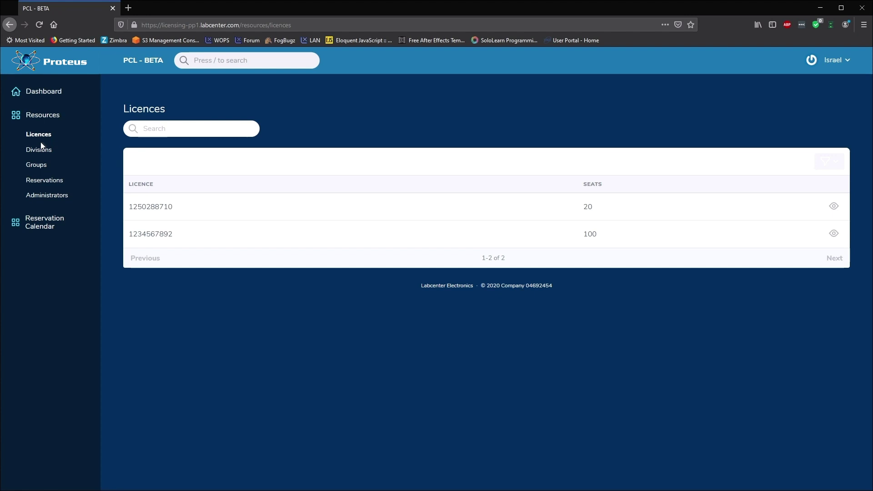
click(41, 156)
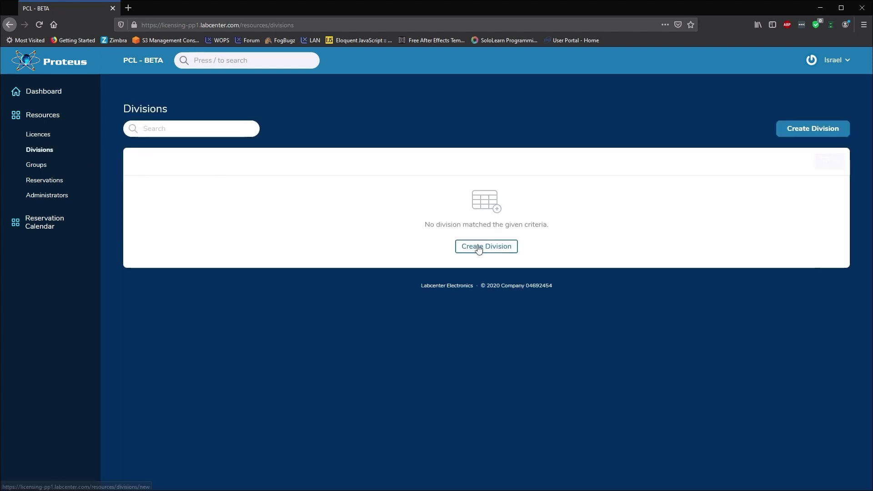
click(477, 246)
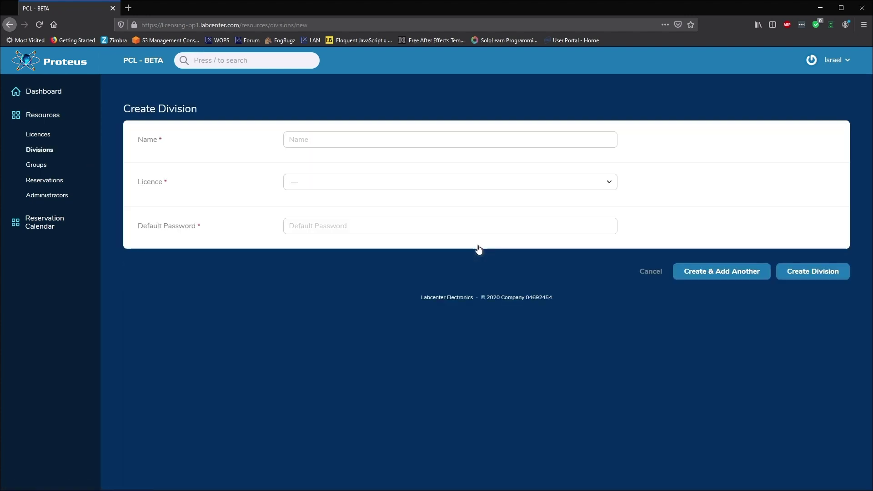
click(400, 140)
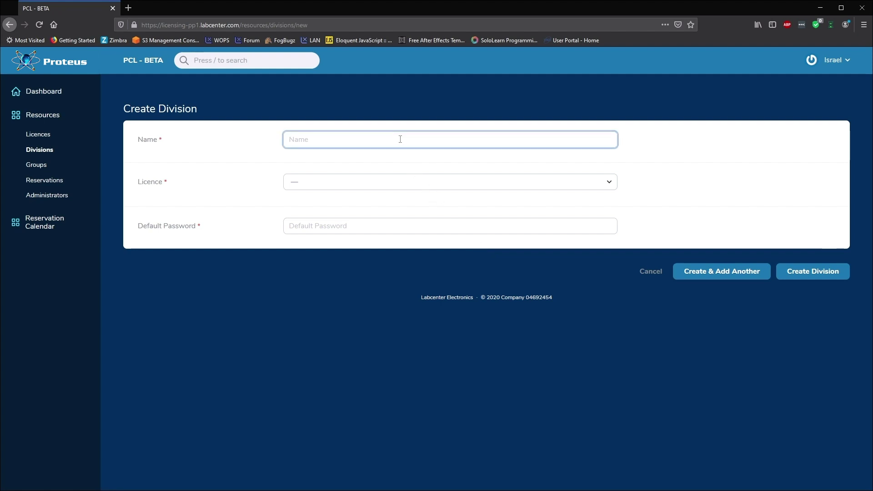
text(Engineering)
click(399, 185)
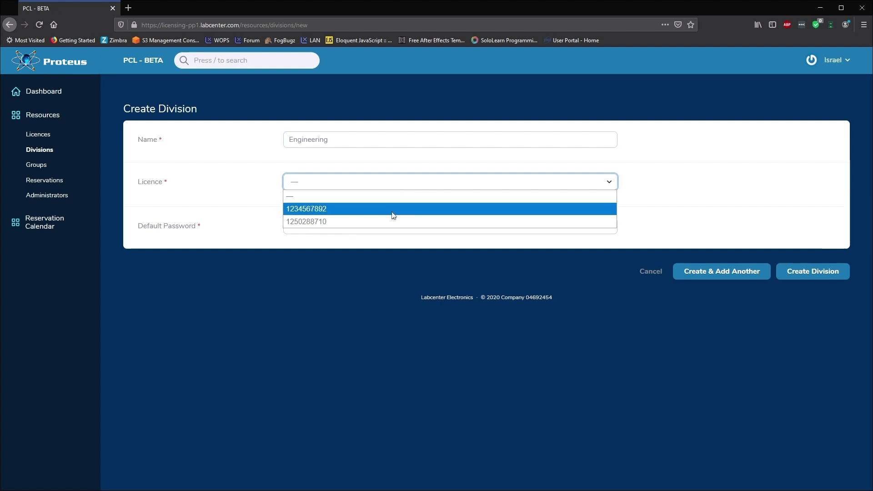
click(394, 210)
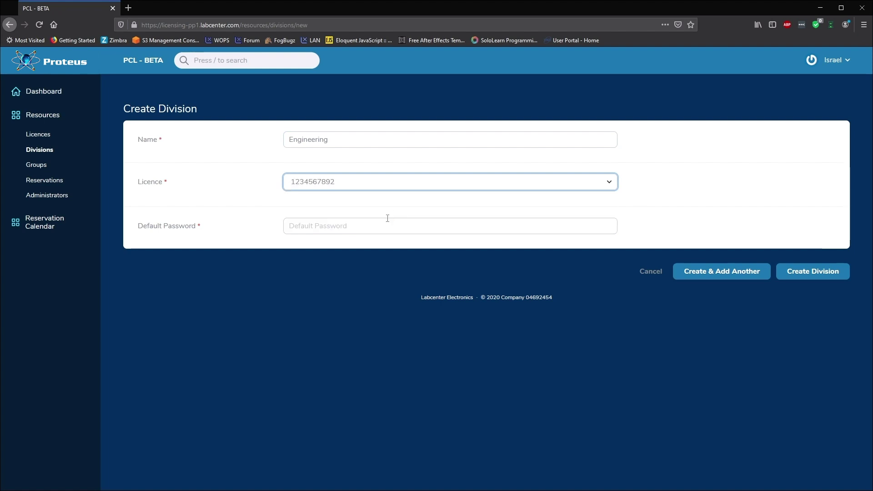
click(388, 226)
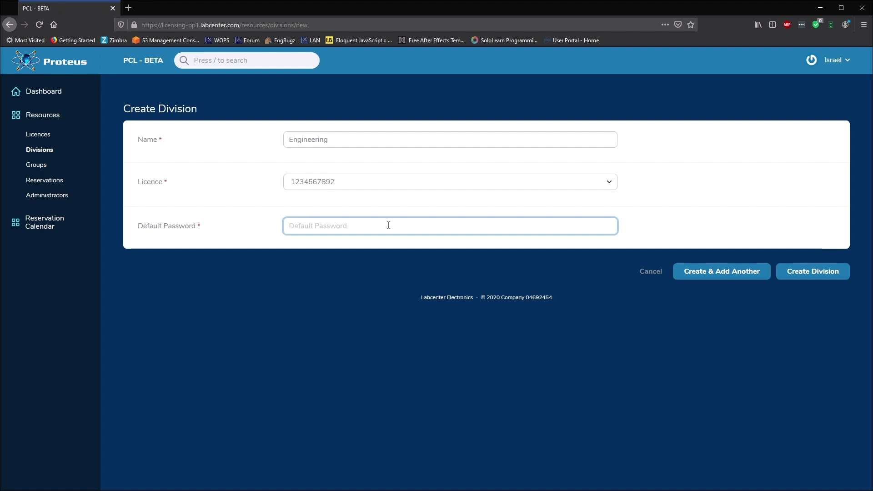
text(engineering)
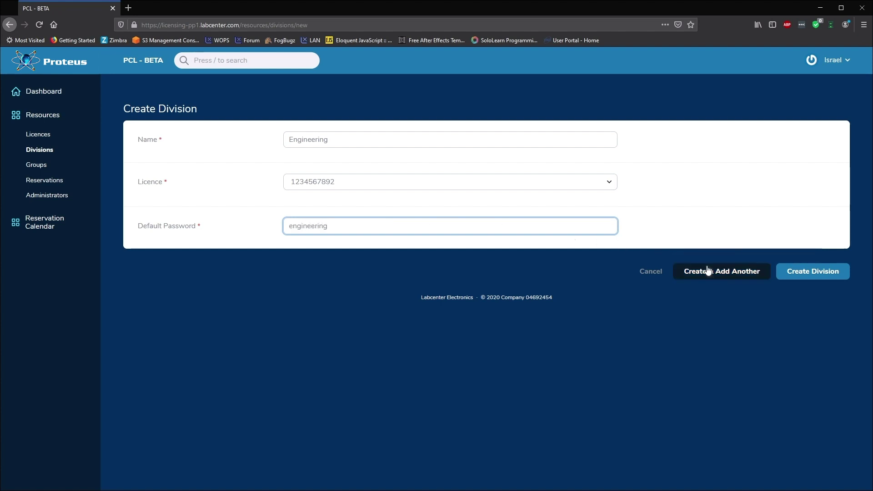
click(710, 274)
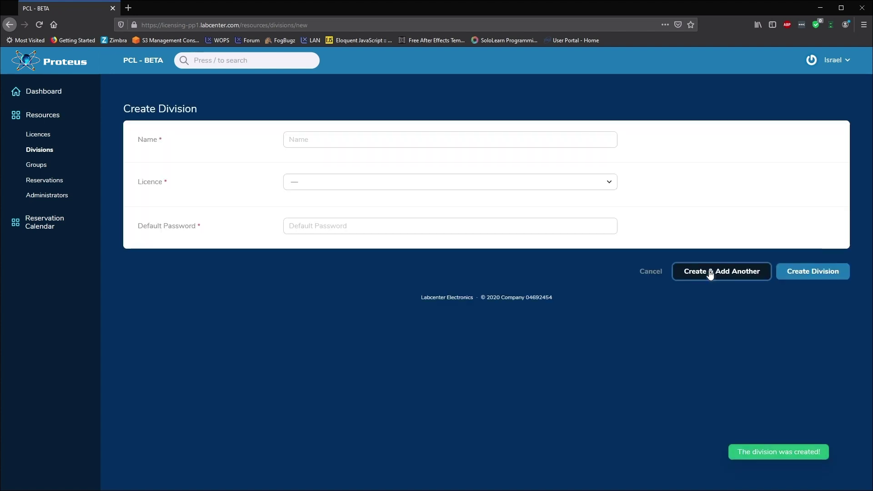
click(459, 137)
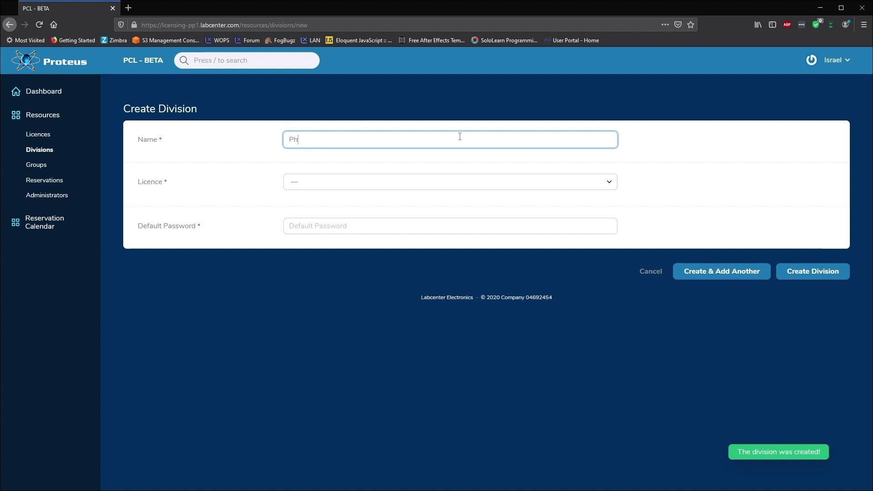
click(456, 184)
click(336, 221)
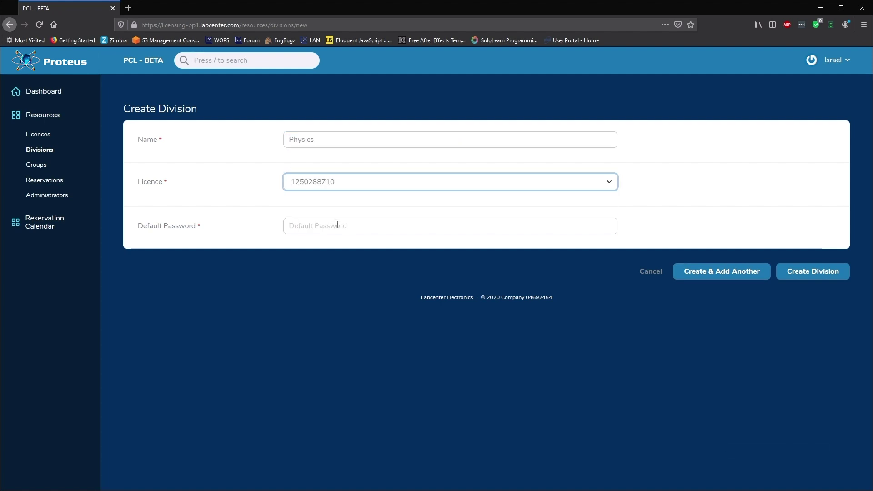
click(338, 226)
text(physics)
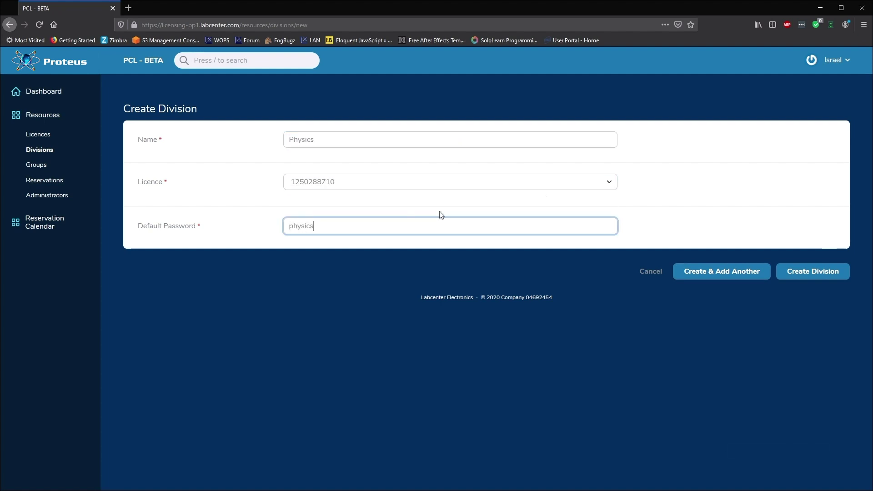
click(787, 271)
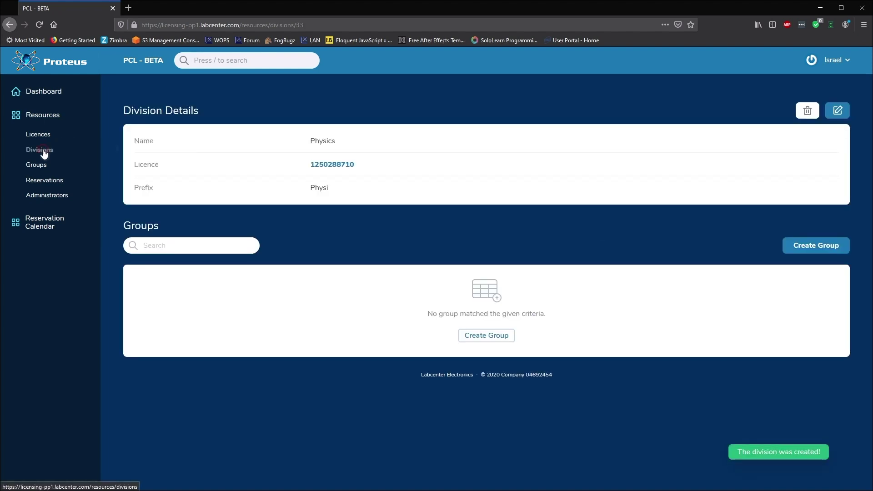
click(43, 152)
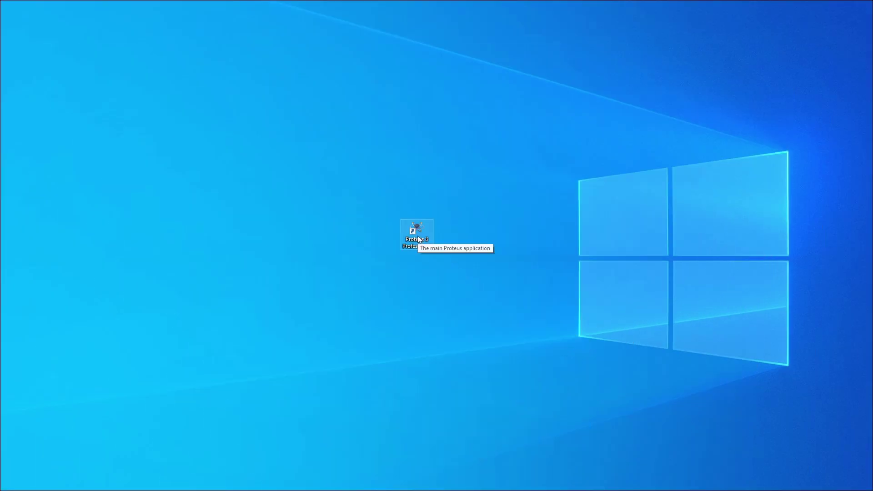
Launch Proteus 8 Professional and log in with the Engineering division's prefix and password
double_click(418, 236)
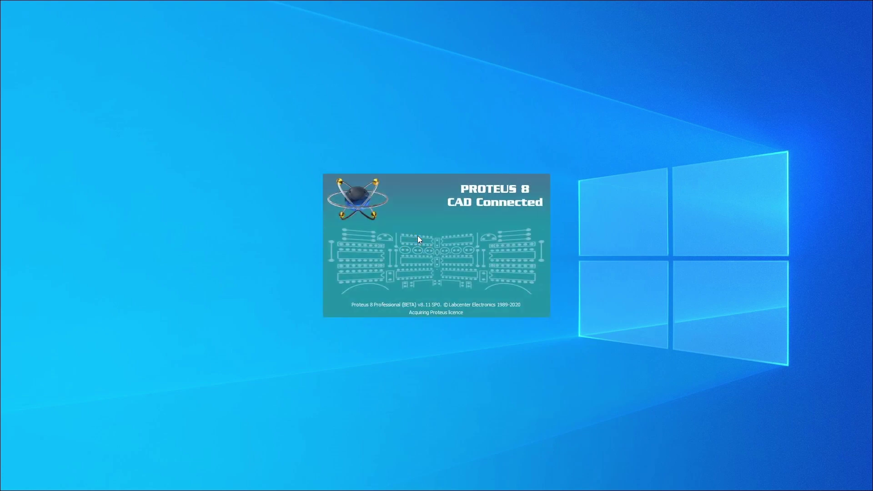
text(Engin)
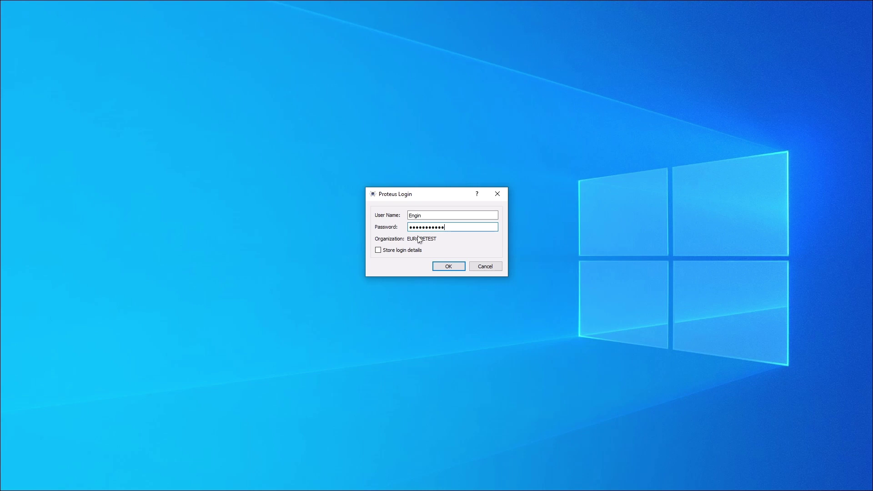
key(Return)
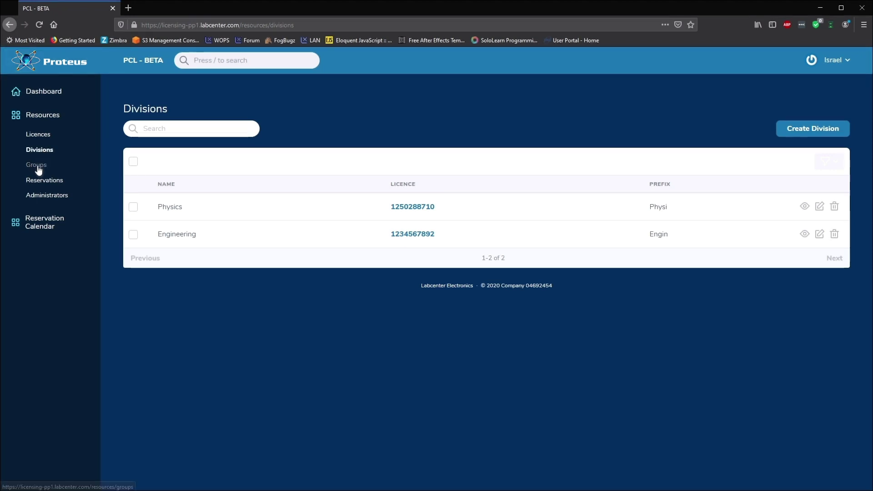
Create group EngClass1 under Engineering with a password and a light green calendar colour
click(37, 166)
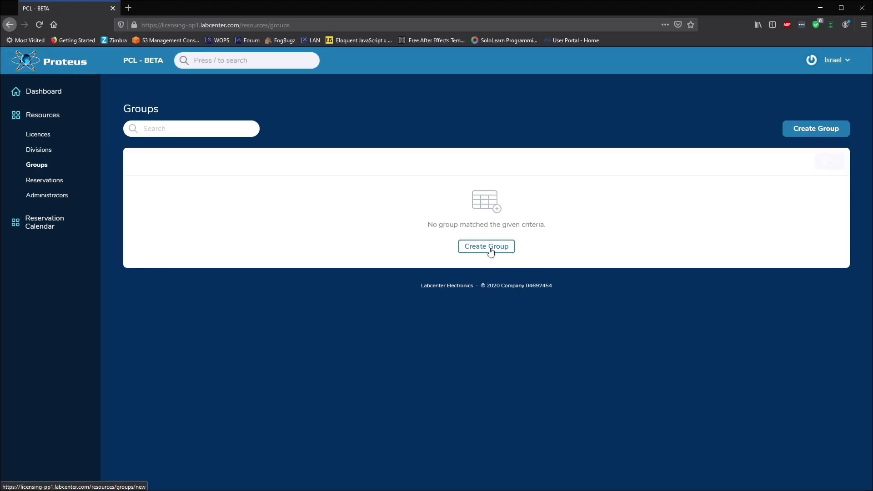
click(487, 248)
click(376, 144)
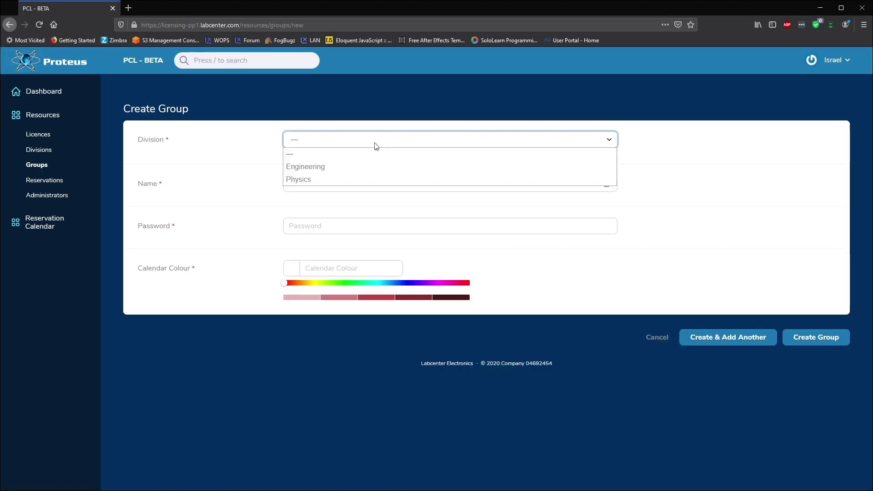
click(367, 167)
click(362, 185)
text(EngClass1)
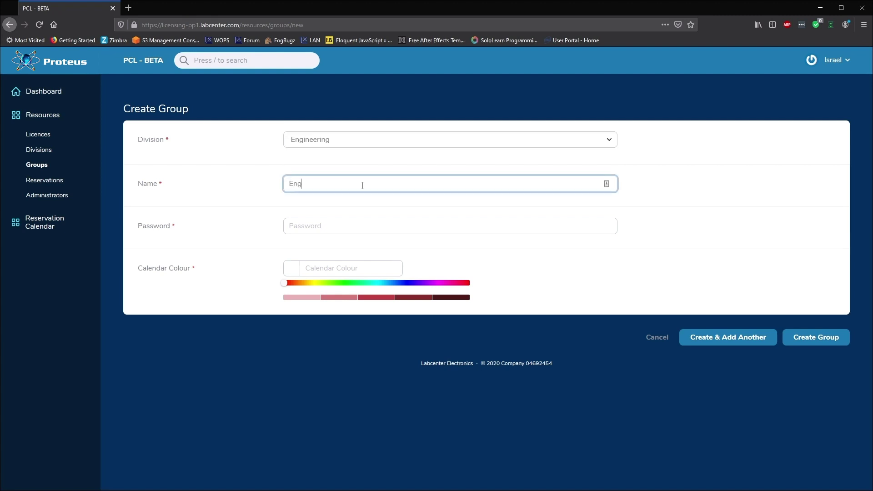
click(354, 223)
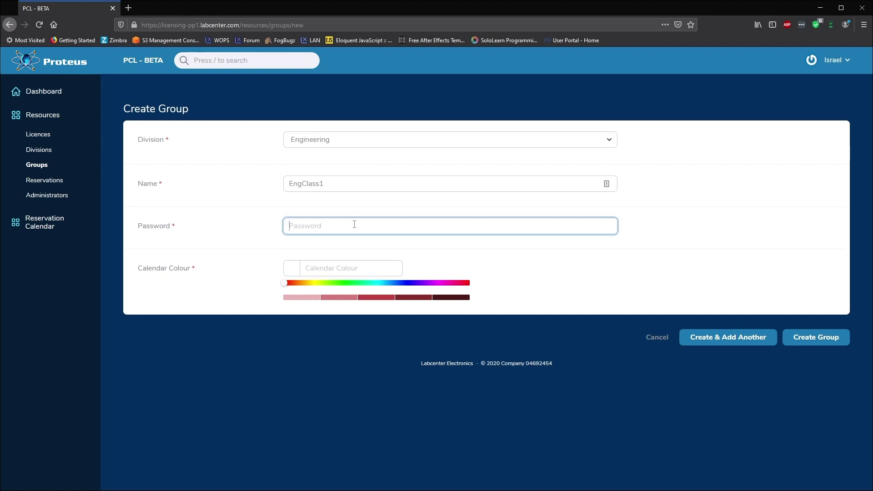
text(engClass1)
click(302, 268)
click(350, 283)
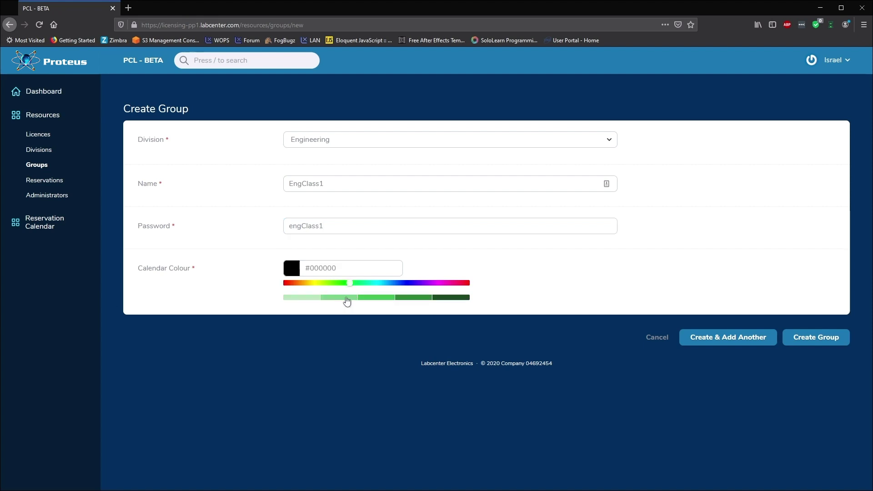
click(347, 299)
click(693, 338)
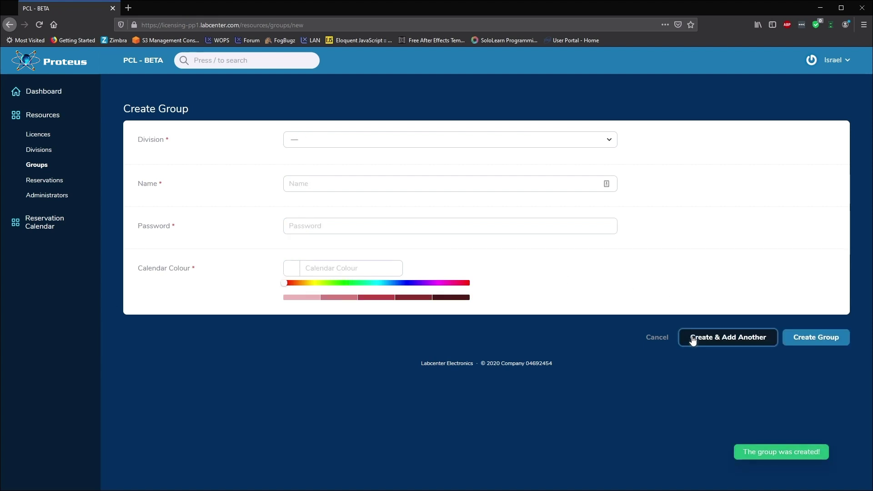
Add group engInstructor under Engineering with a password and the second green shade
click(359, 140)
click(347, 165)
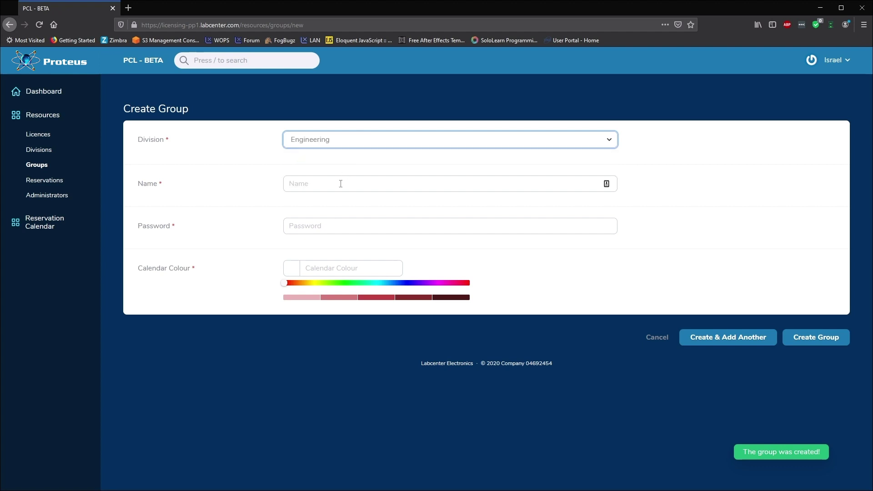
click(341, 183)
text(engInstructor)
click(337, 225)
text(eng)
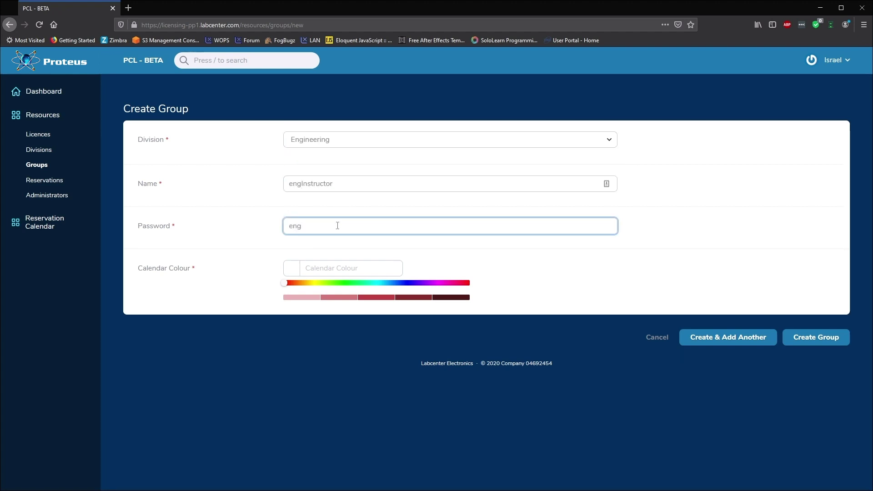
text(instructor)
click(345, 282)
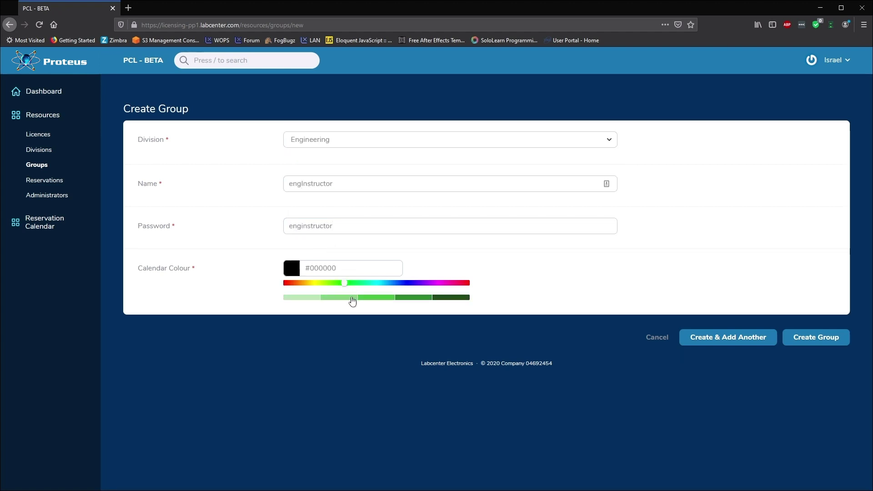
click(351, 298)
click(735, 341)
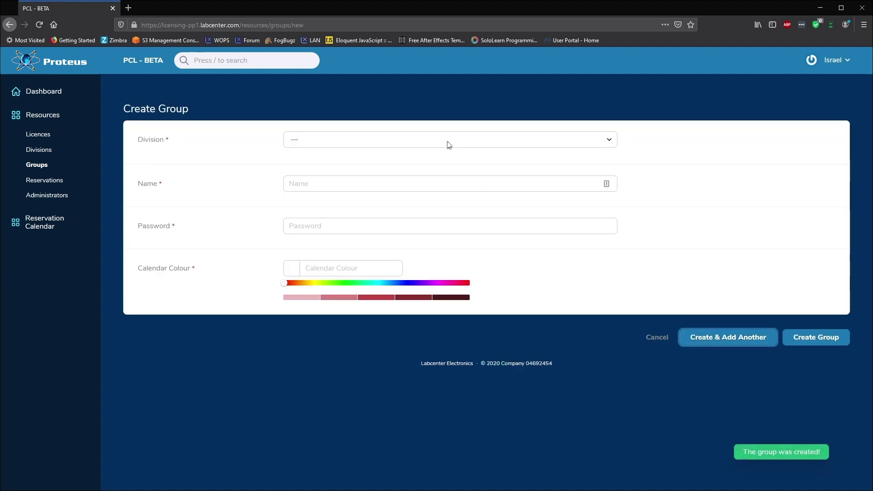
Add group PhyClass1 under Physics with a password and a teal colour, then go to Reservations
click(447, 141)
click(404, 180)
click(402, 183)
text(PhyClass1)
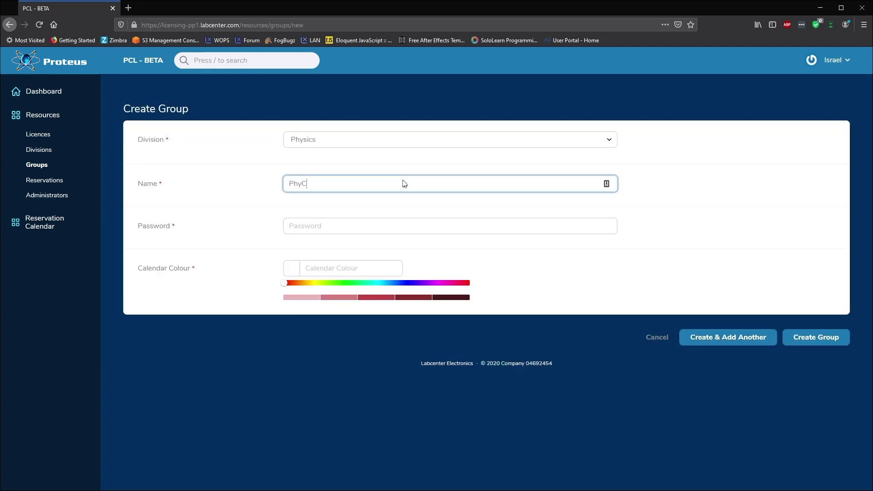
click(394, 228)
text(Phyclass1)
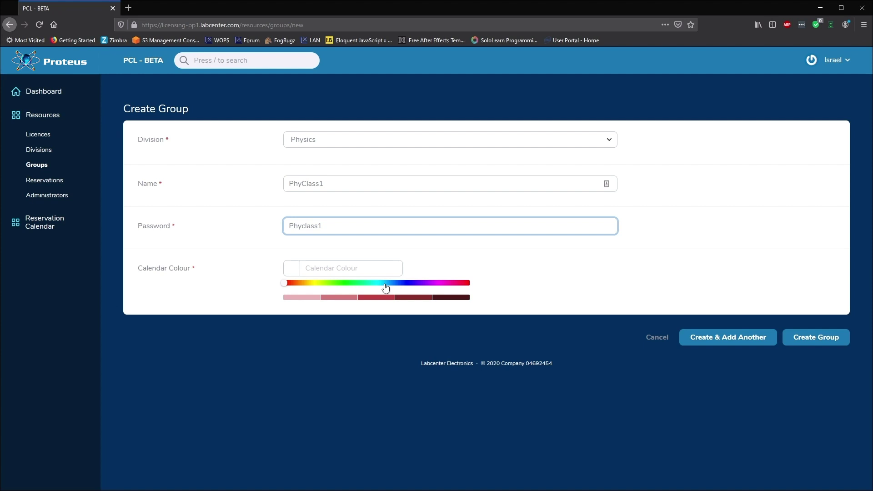
click(385, 283)
click(385, 298)
click(796, 342)
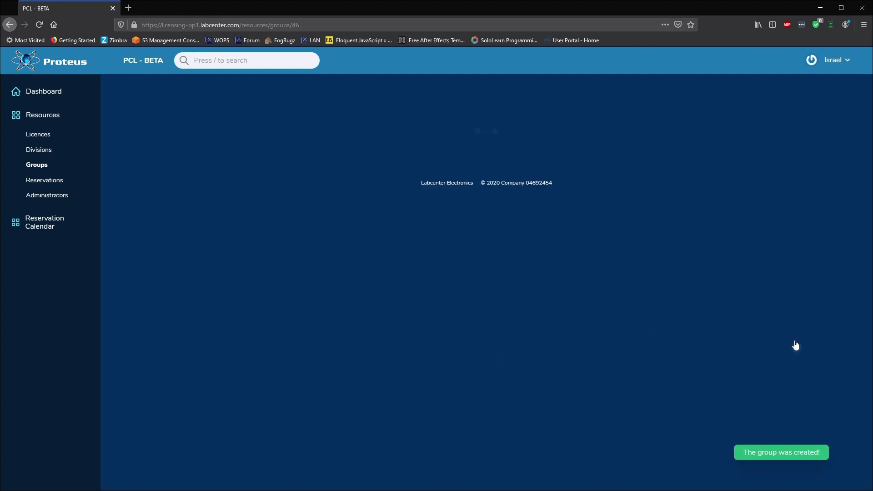
click(39, 166)
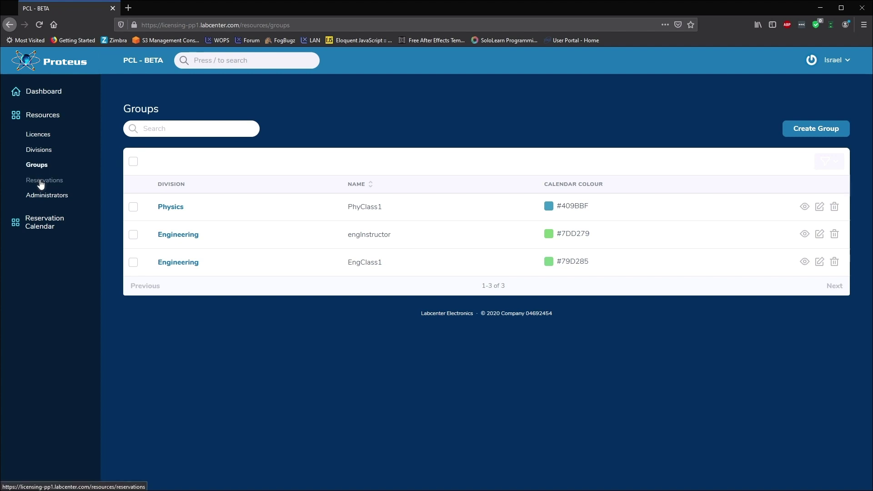
click(41, 182)
Start a reservation named EngClass for group EngClass1 with 50 seats
click(484, 247)
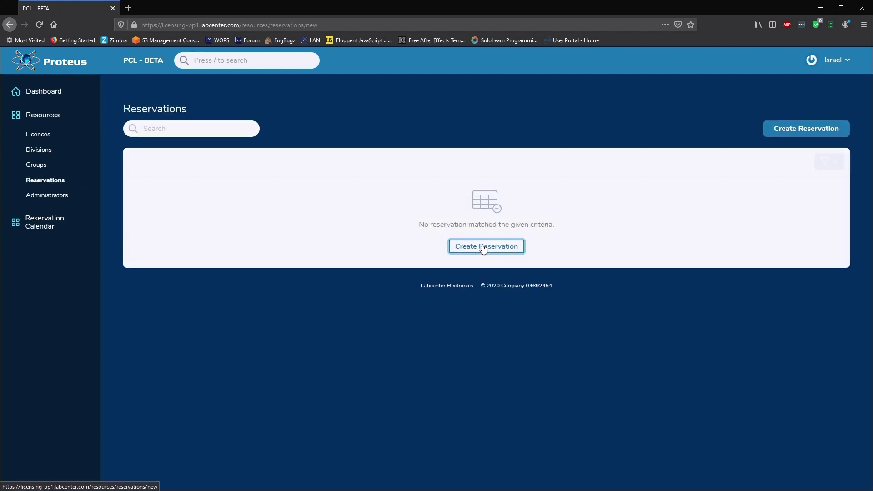
click(420, 141)
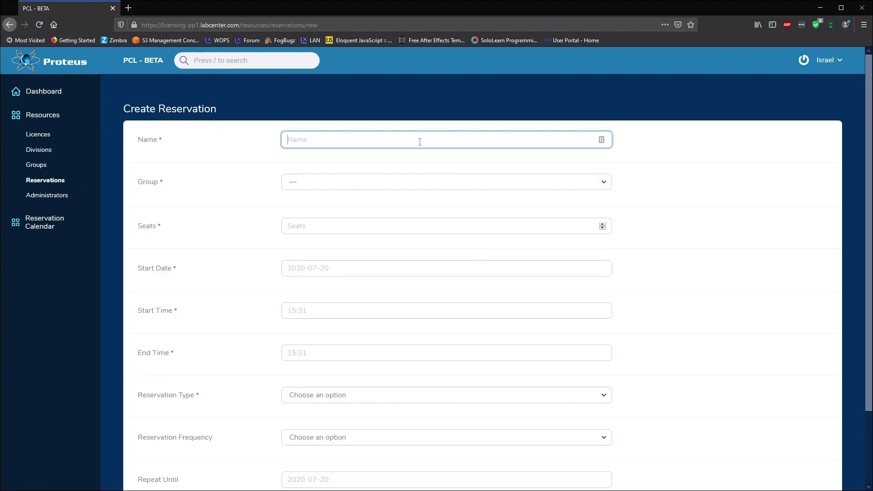
text(EngClass)
click(606, 185)
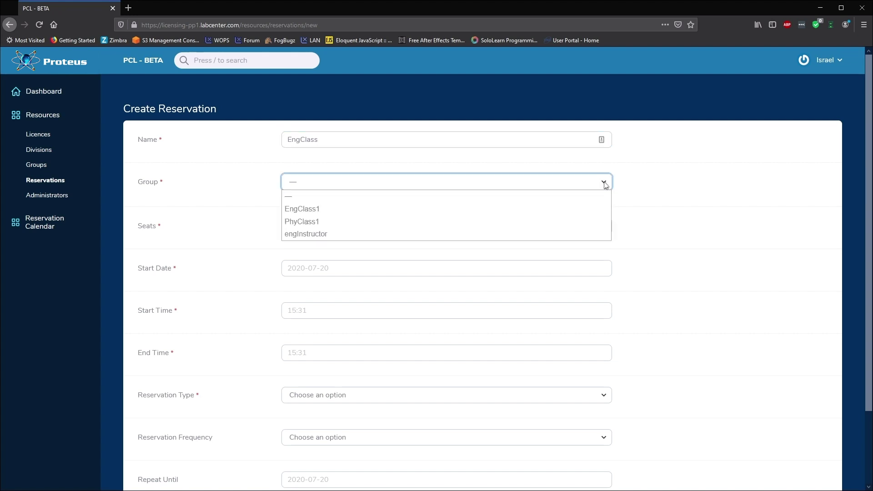
click(318, 212)
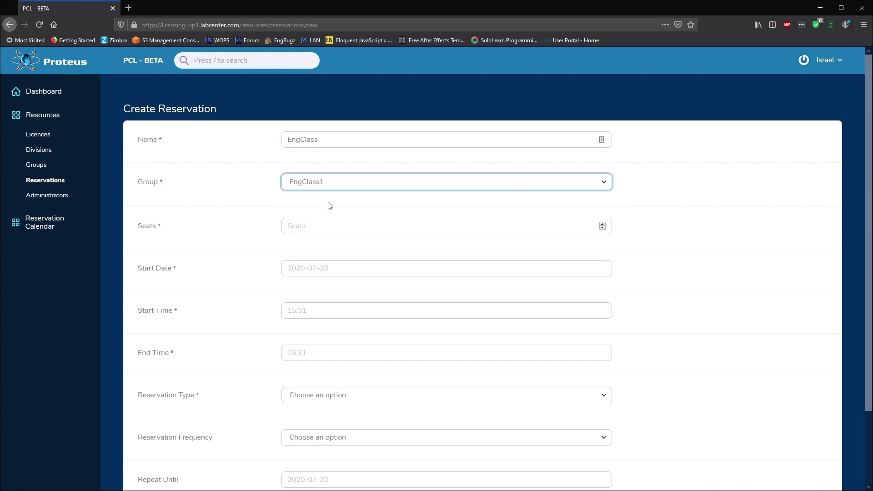
click(320, 227)
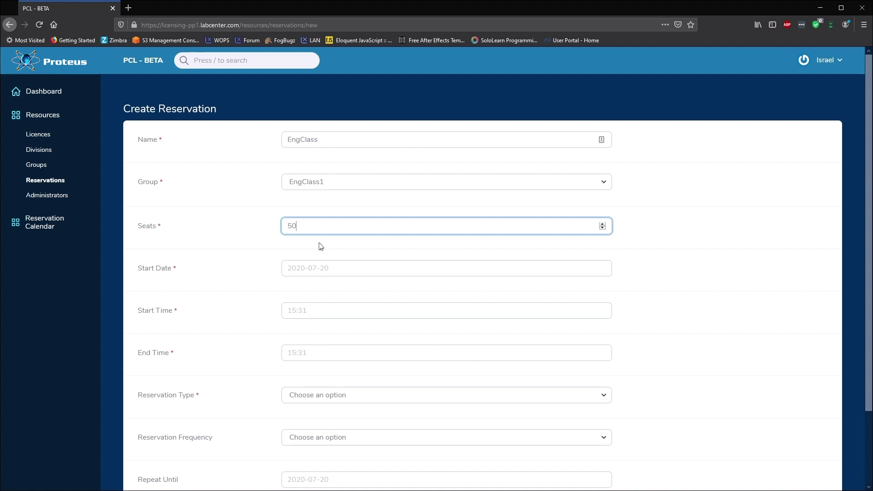
Set the reservation to start 20 July 2020, running 12:00 to 15:00
click(454, 268)
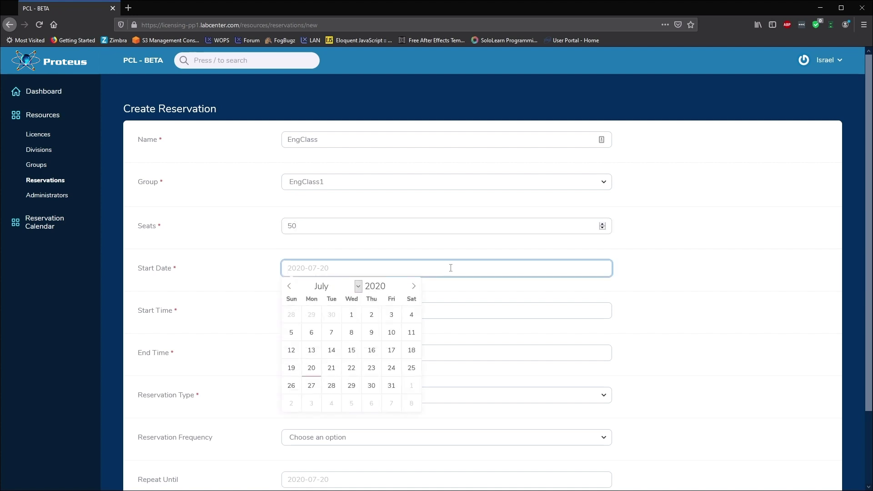
click(315, 366)
click(330, 310)
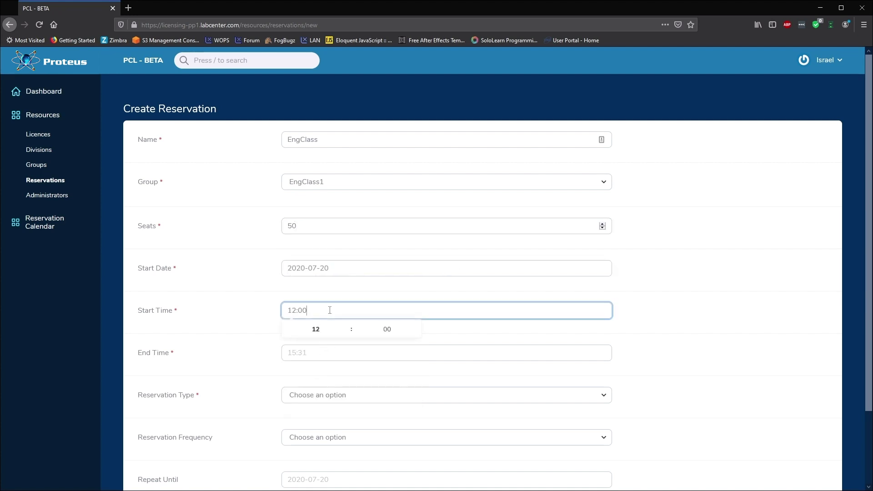
click(322, 353)
click(348, 369)
click(348, 369)
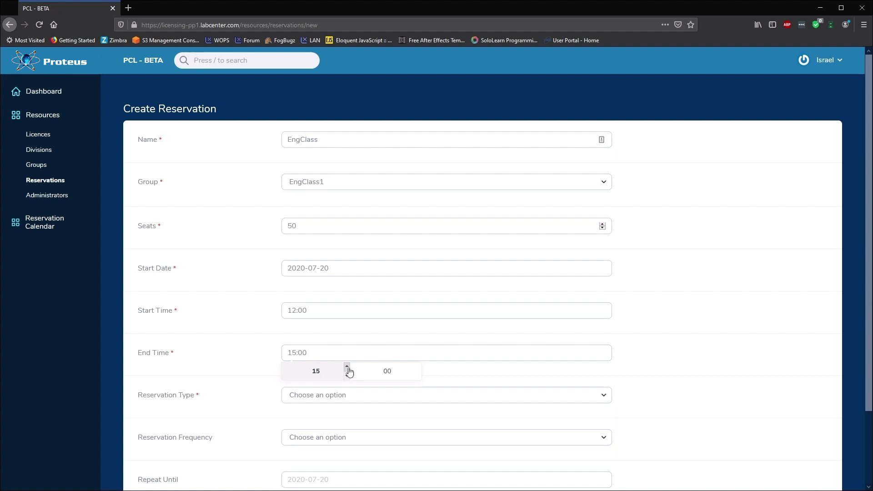
Repeat it Monday to Friday until 14 August 2020, save it, and enter the group login in Proteus
click(345, 394)
click(324, 446)
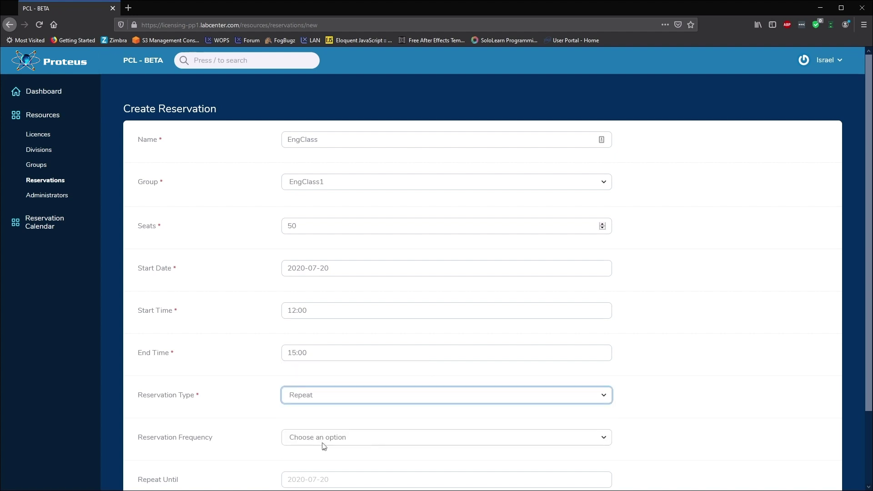
click(323, 446)
click(330, 386)
scroll(331, 388, down, 2)
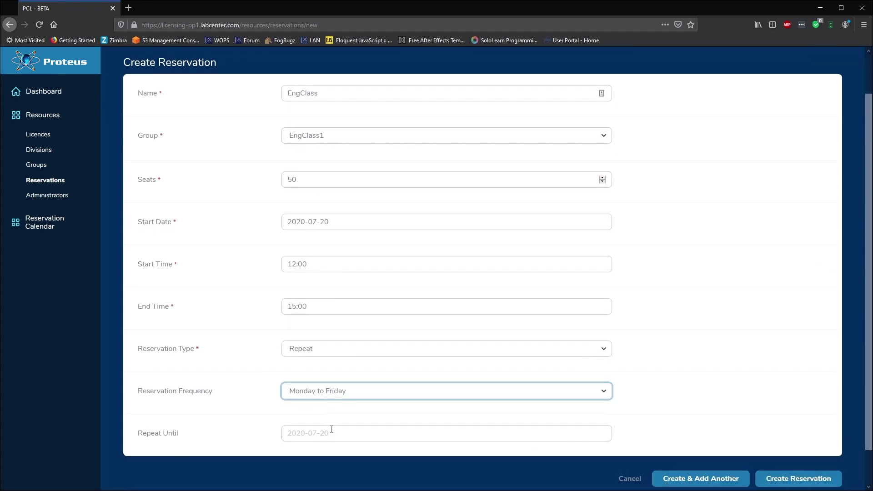
click(333, 431)
click(413, 298)
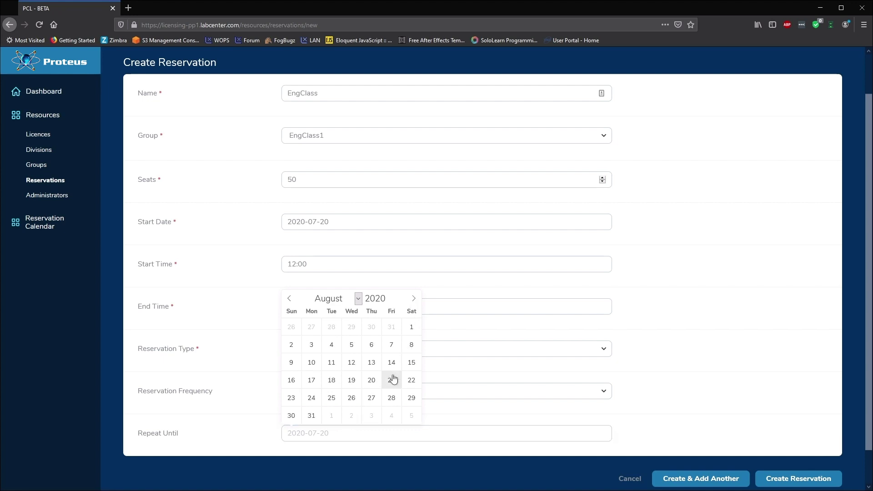
click(392, 362)
click(788, 485)
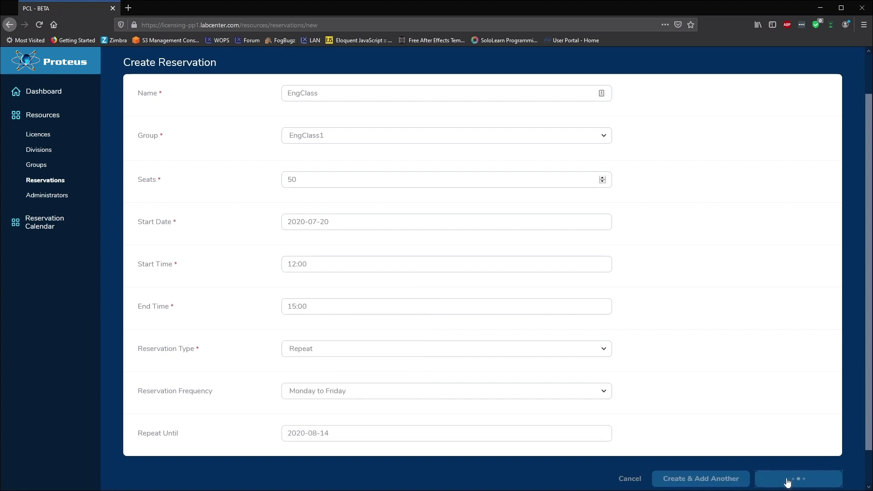
text(Engin\EngClass1)
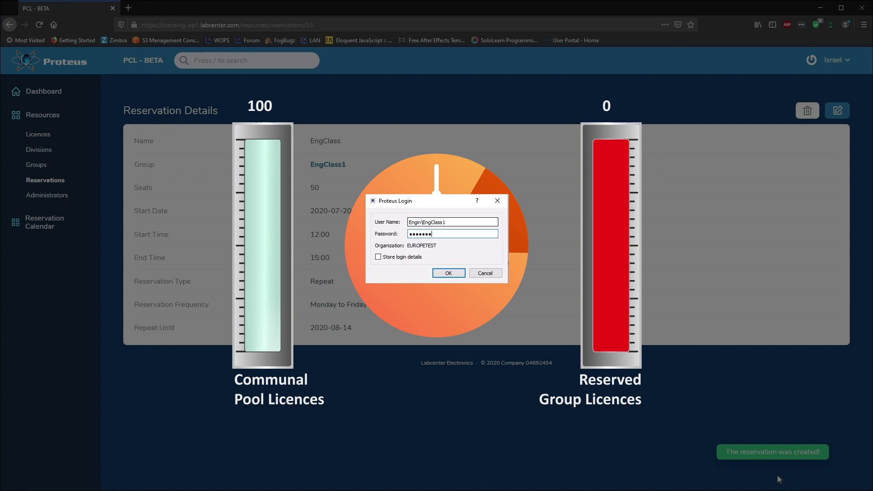
key(Return)
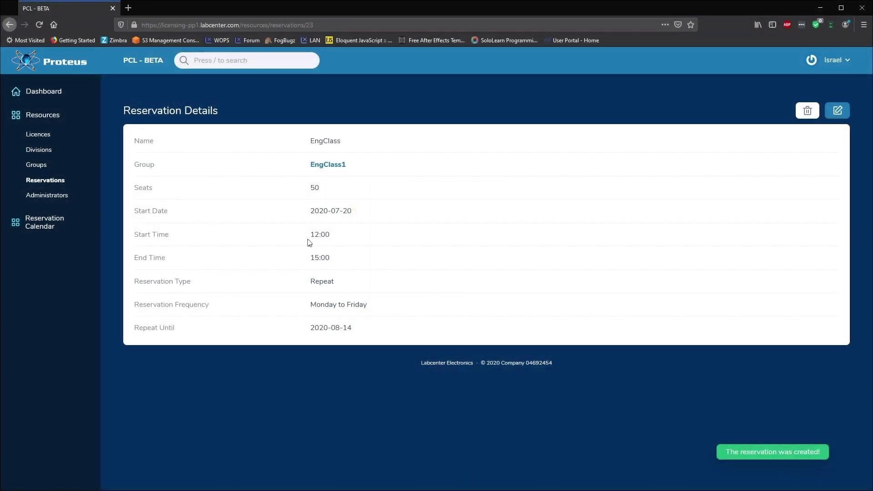
On the calendar, start a 22 July reservation named PhyClass1 for group PhyClass1 with 15 seats
click(44, 226)
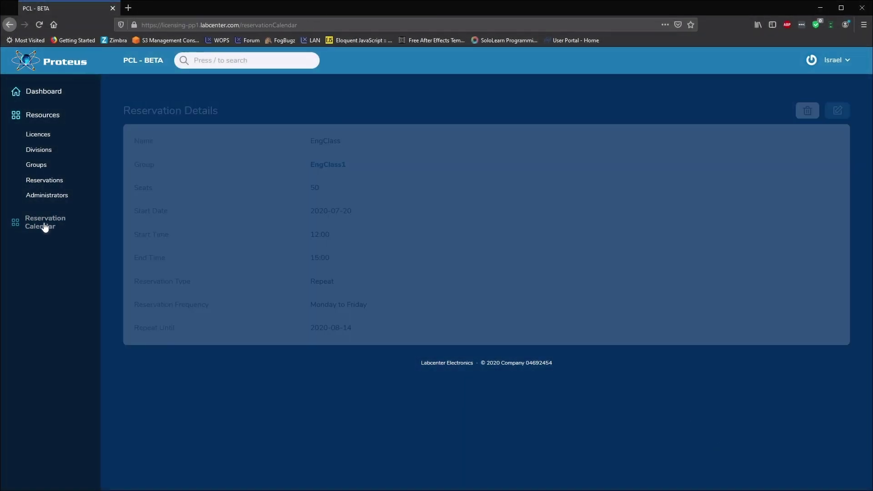
click(400, 372)
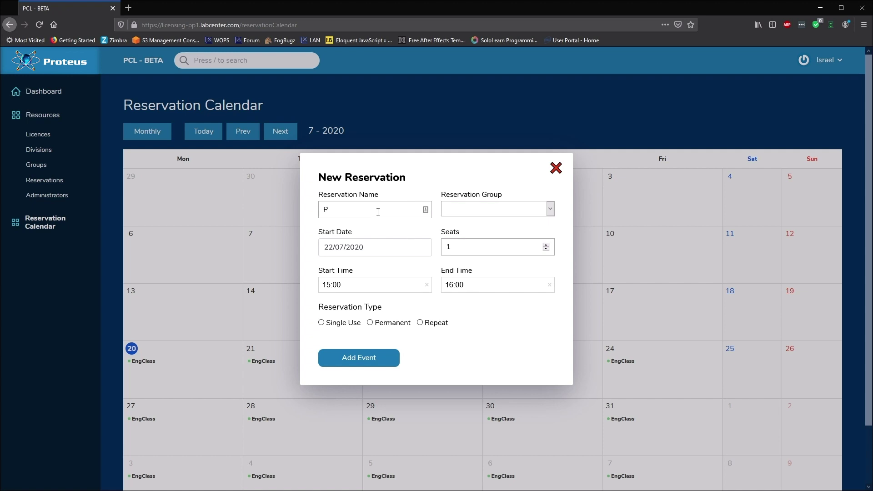
text(PhyClass1)
click(500, 208)
click(500, 248)
double_click(451, 255)
text(15)
Set the reservation time to 10:00 through 12:00
click(346, 285)
scroll(345, 331, up, 3)
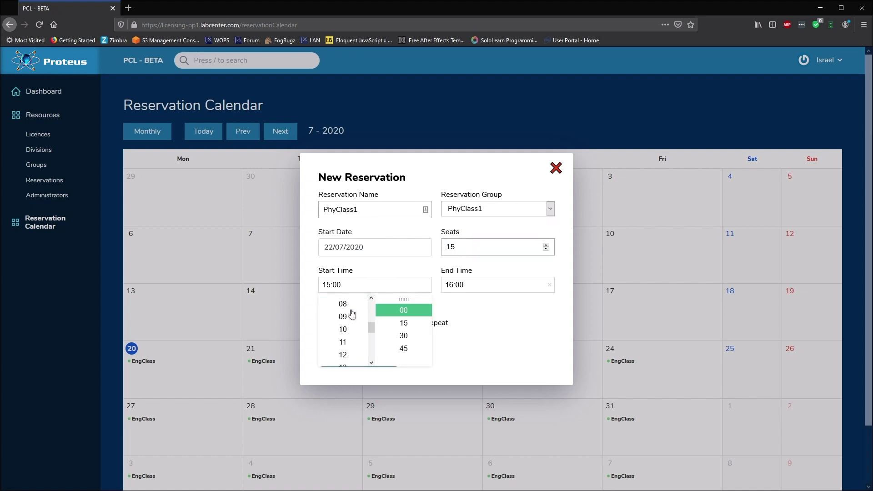
click(345, 329)
click(491, 285)
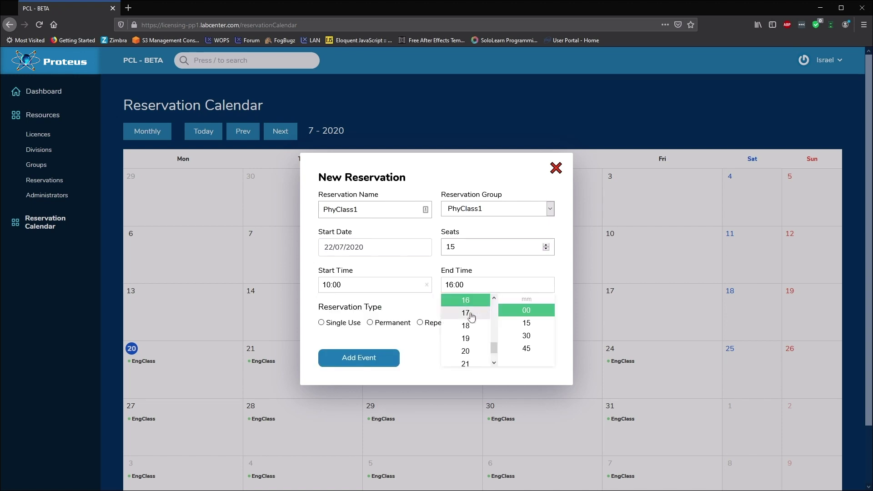
scroll(466, 328, up, 3)
click(466, 342)
click(409, 338)
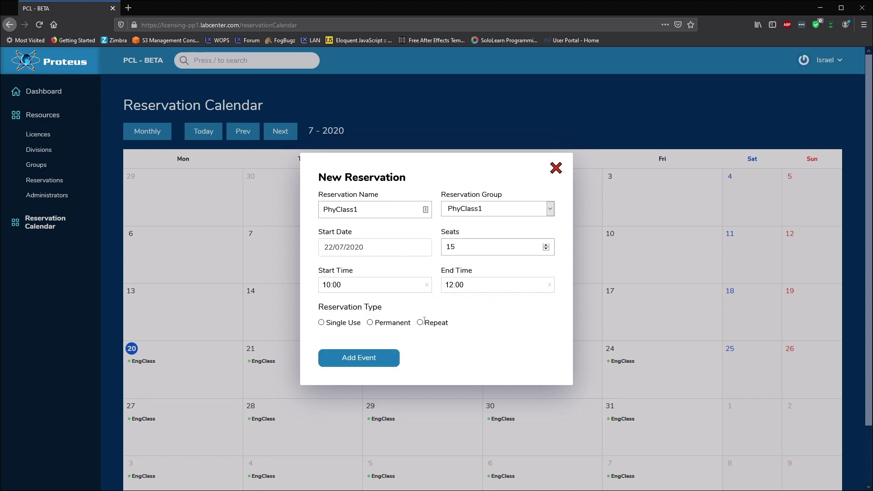
Make it repeat weekly until 19 August 2020 and add it to the calendar
click(420, 323)
click(426, 341)
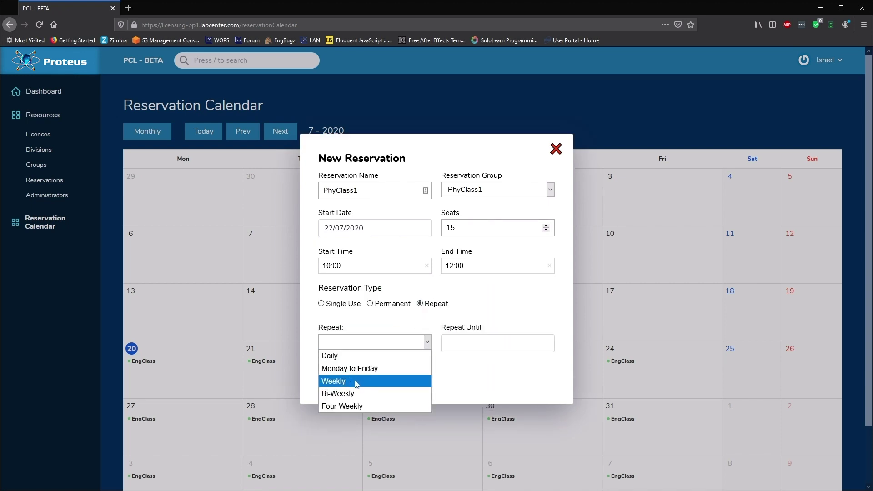
click(411, 382)
click(483, 342)
click(545, 368)
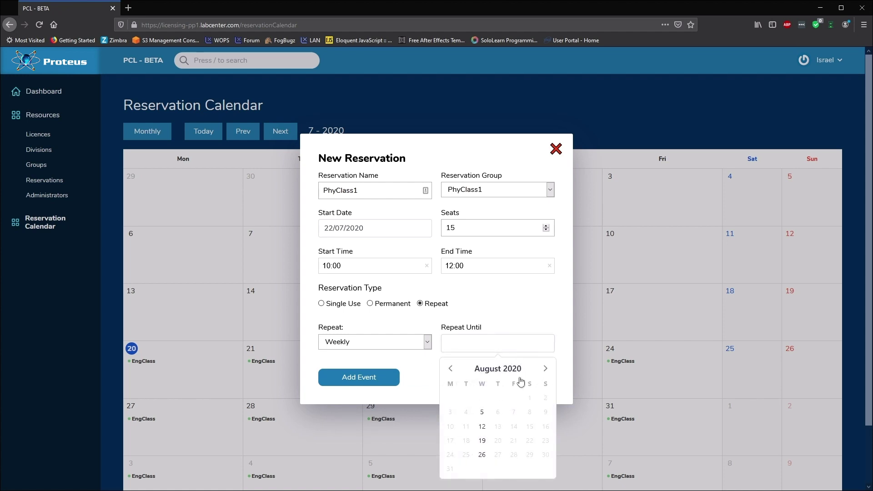
click(482, 440)
click(364, 376)
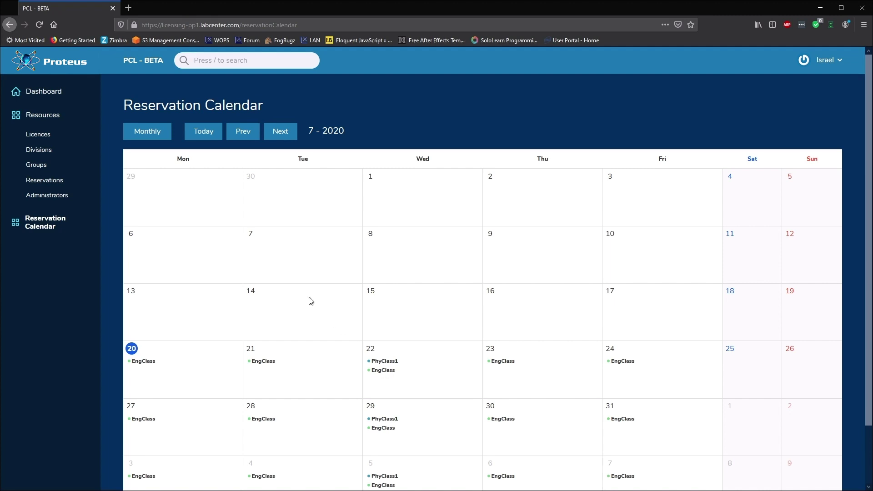
Start a new administrator named engTech and fill in its e-mail address
click(55, 196)
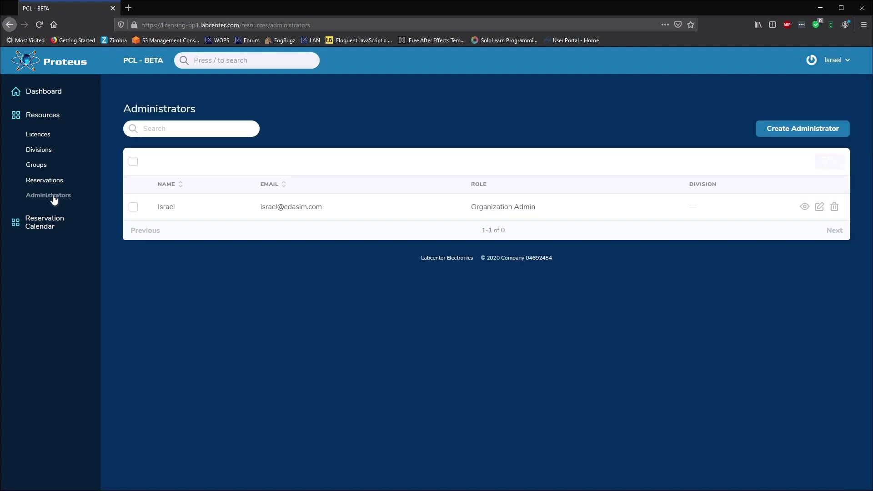
click(814, 129)
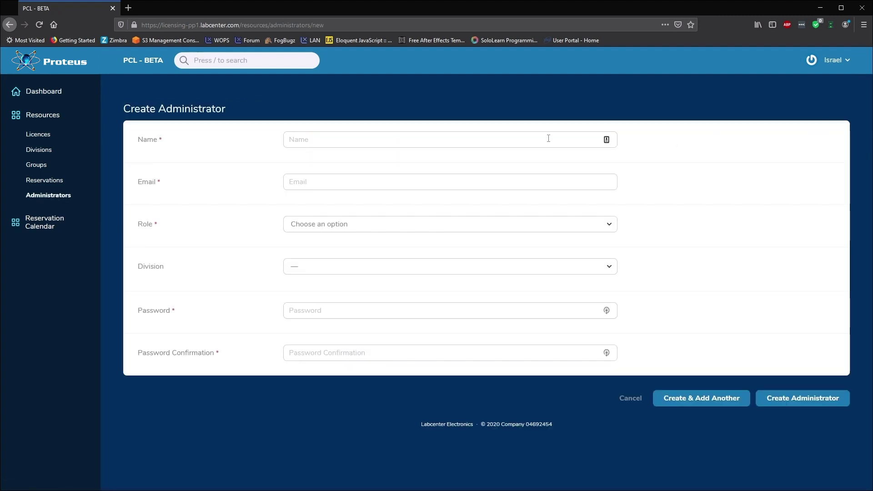
click(546, 139)
text(engTech)
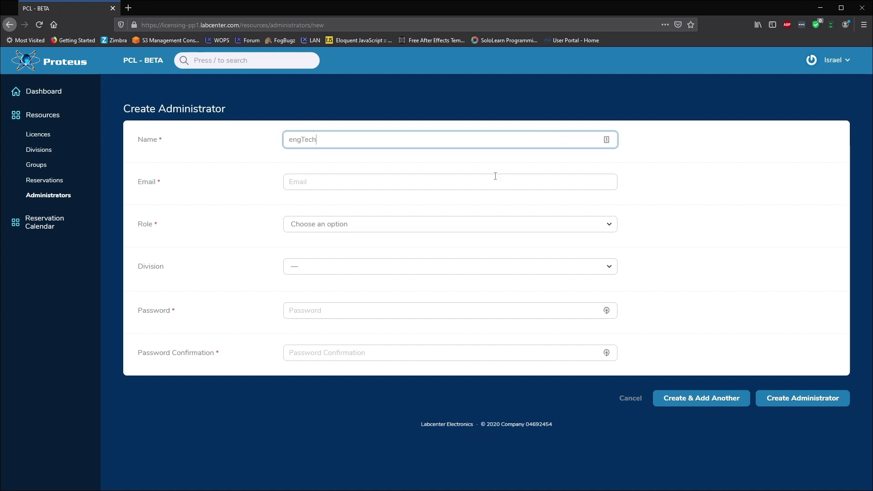
click(495, 180)
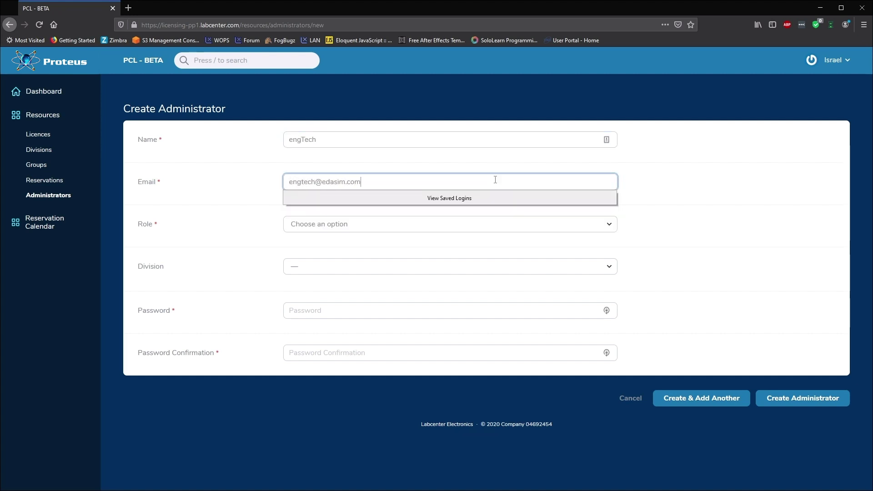
Make engTech a Division Admin for Engineering, set and confirm its password, and create the account
click(491, 225)
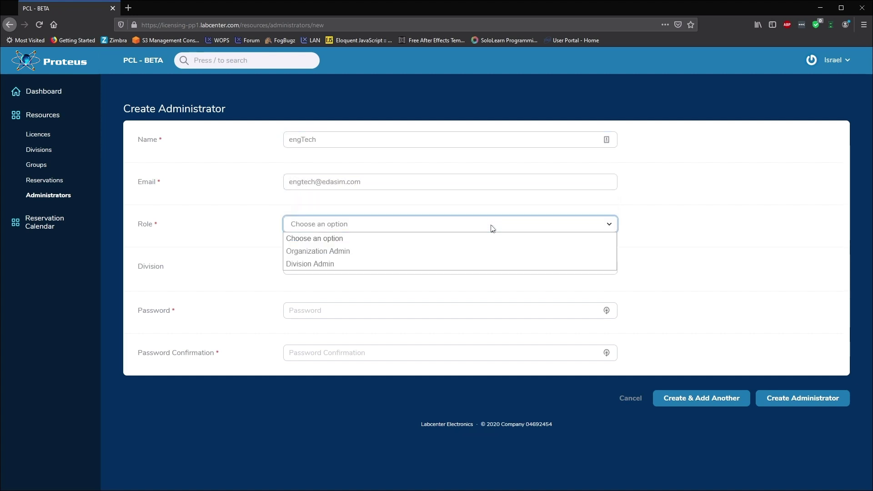
click(399, 267)
click(399, 268)
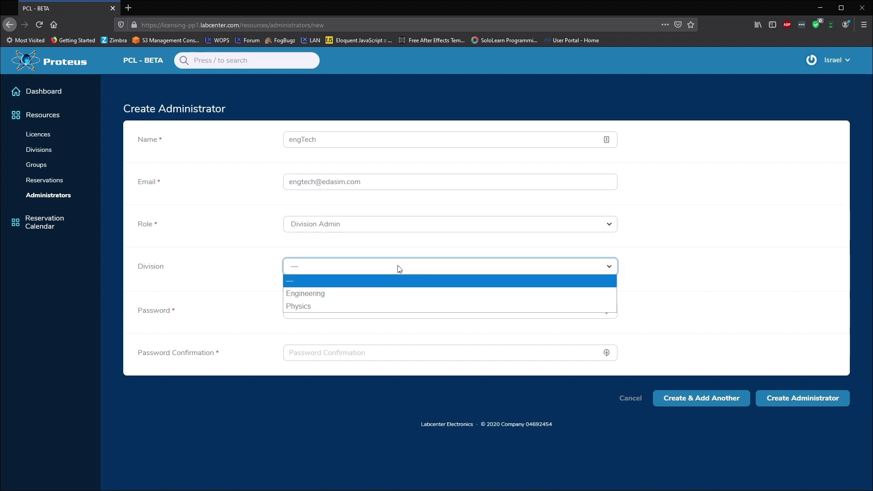
click(386, 294)
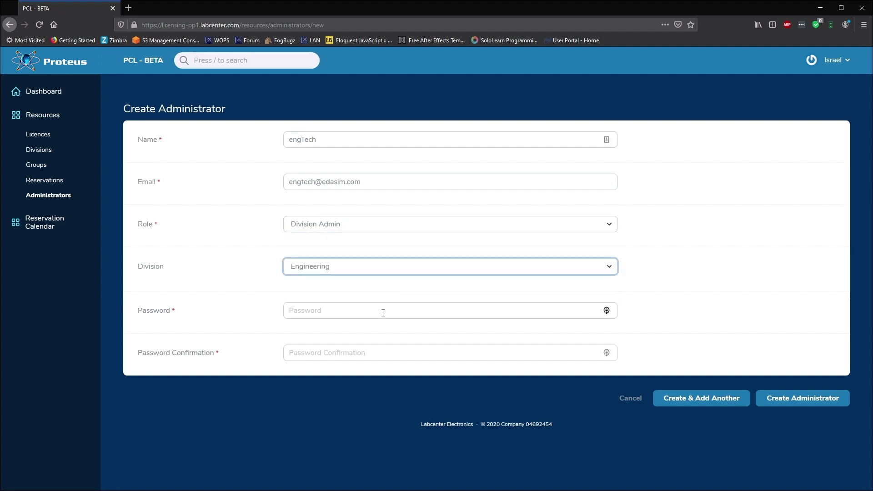
click(383, 313)
text(••••••)
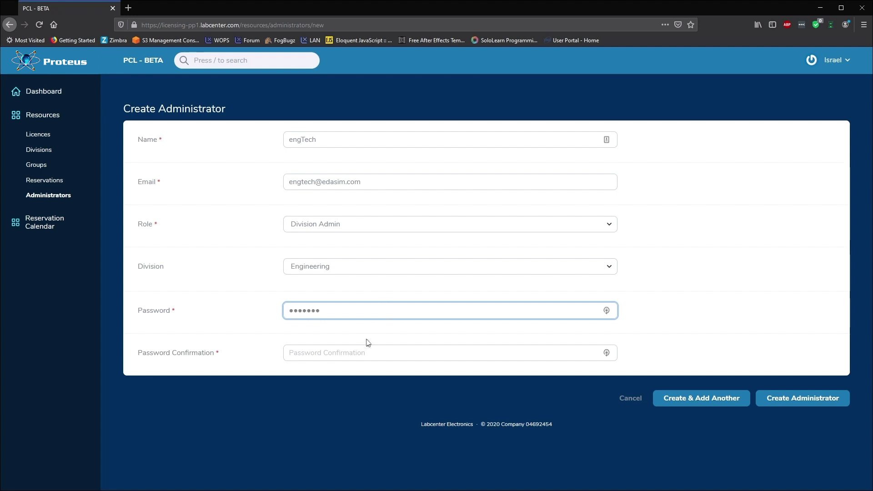
click(361, 353)
text(•••••••)
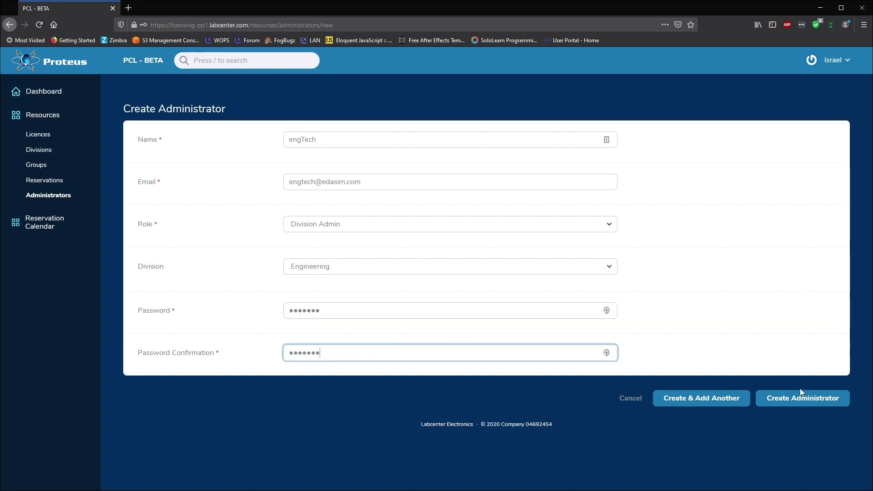
click(801, 396)
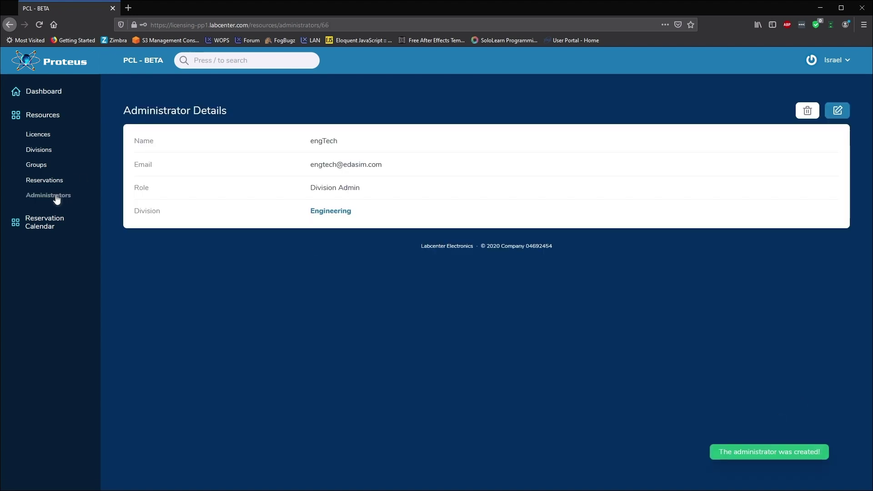
click(56, 197)
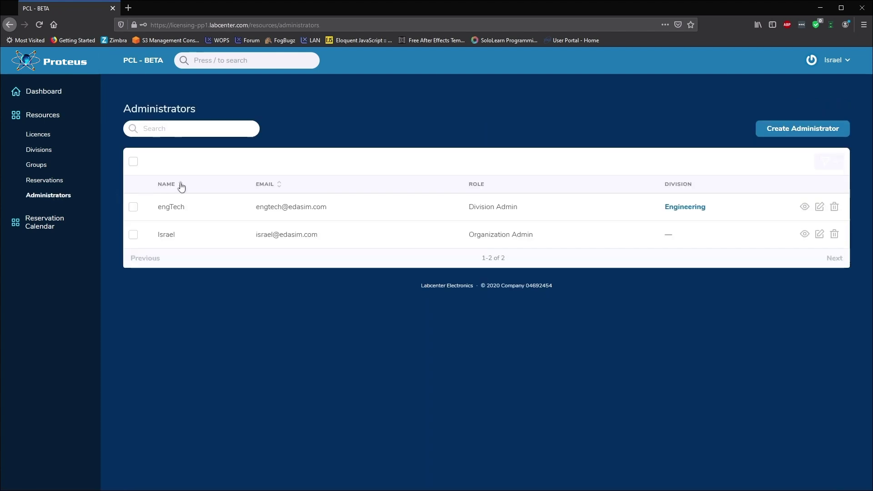
Log out and sign back in with the new Engineering admin's e-mail and password
click(845, 61)
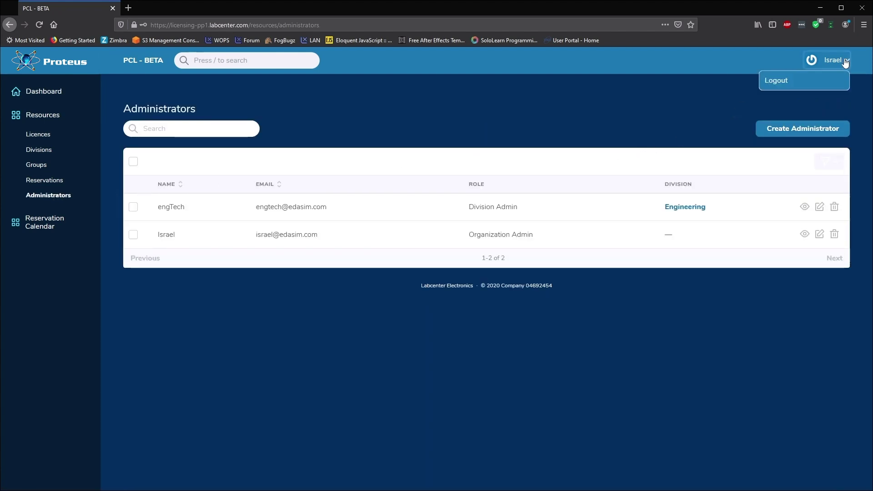
click(799, 86)
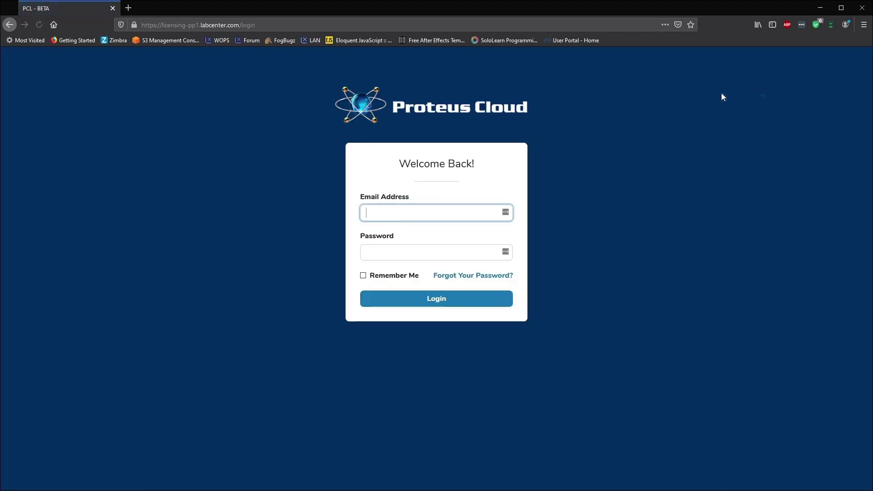
click(394, 210)
key(Tab)
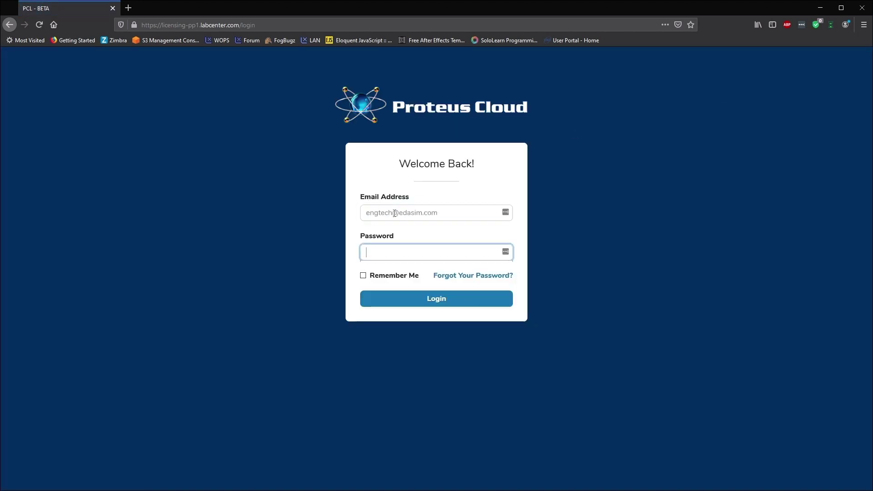
text(********)
click(437, 298)
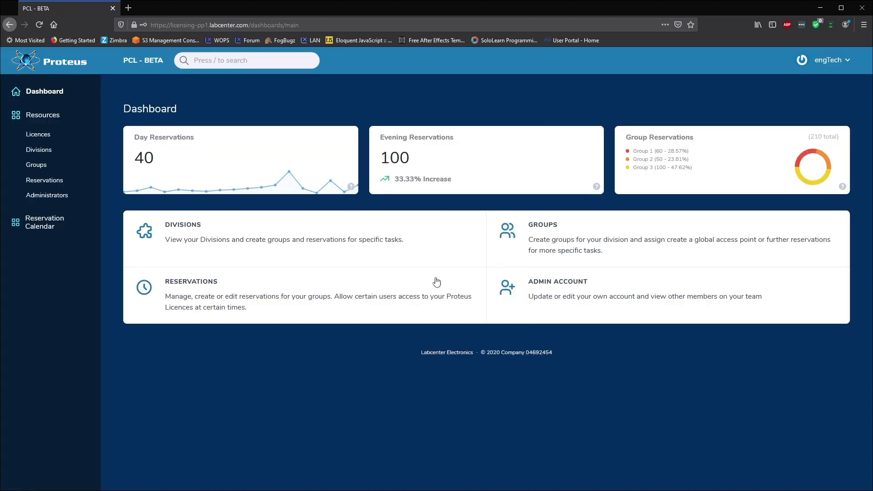
Check the Divisions, Groups and Reservation Calendar visible to the Engineering admin
click(39, 150)
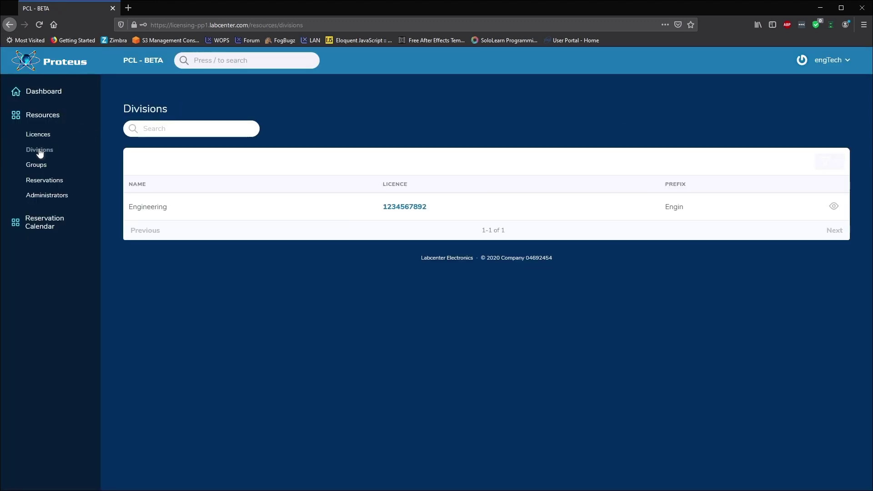
click(39, 167)
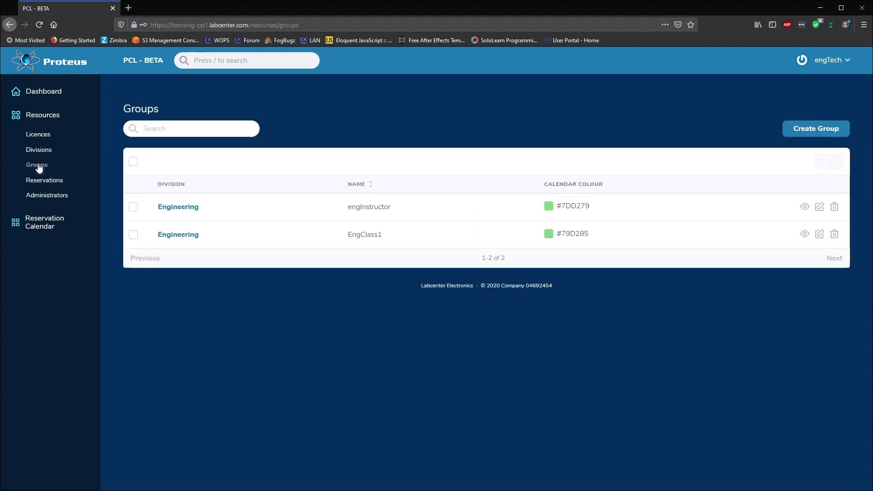
click(37, 218)
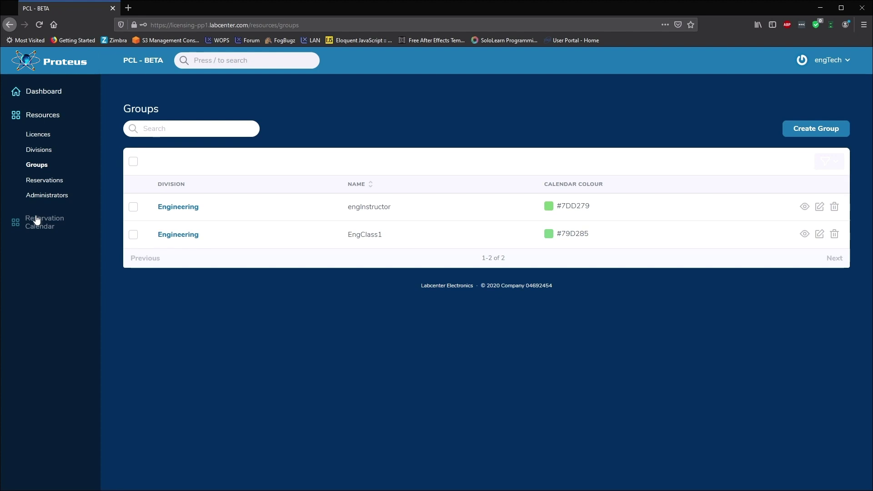